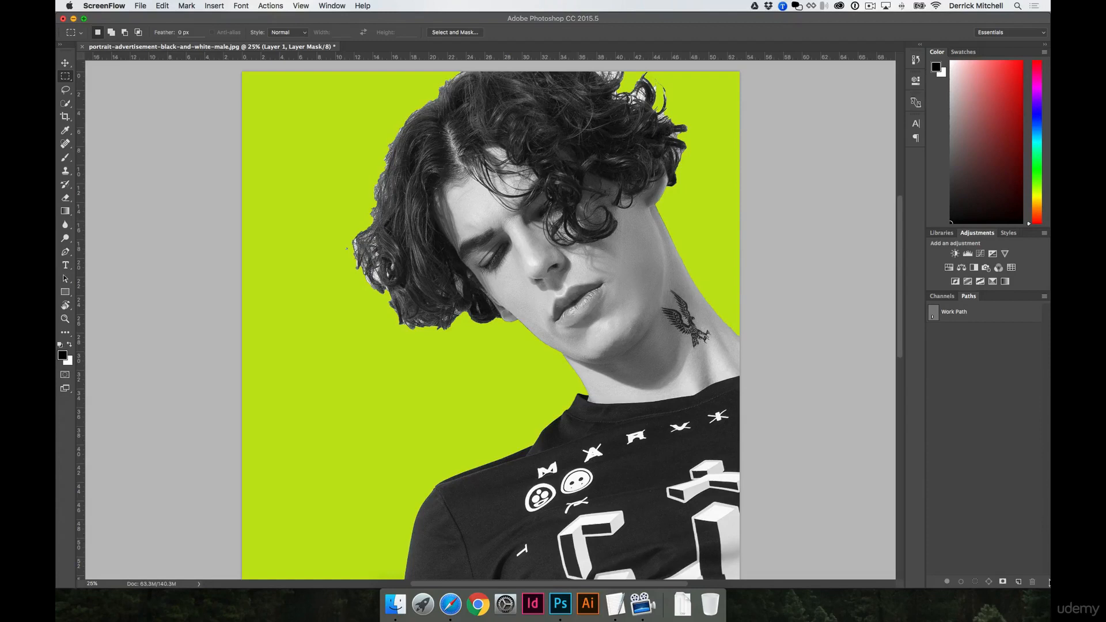
- Open the Photoshop tutorials from Creative Cloud, and examine the Selection and Masking Space feature description and its tutorial page
left_click(840, 5)
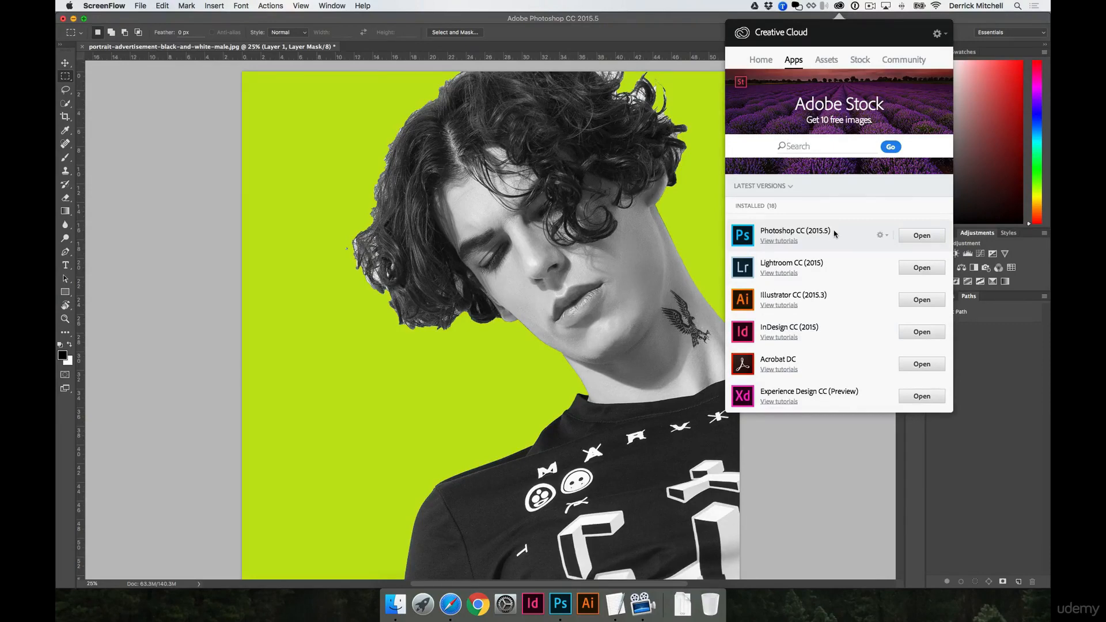
left_click(787, 242)
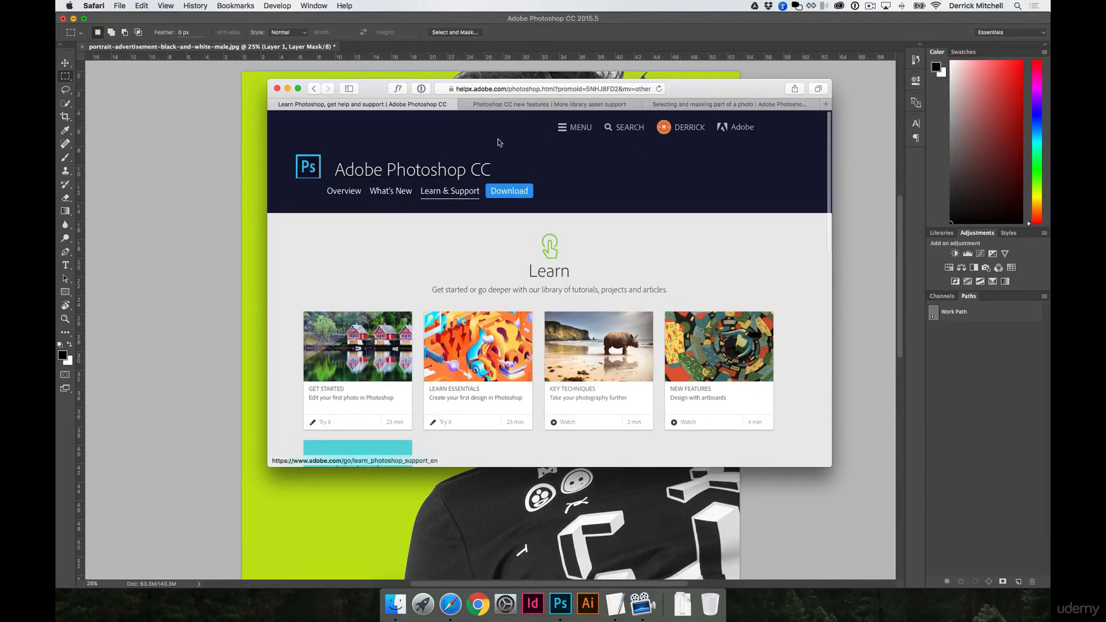
left_click(547, 105)
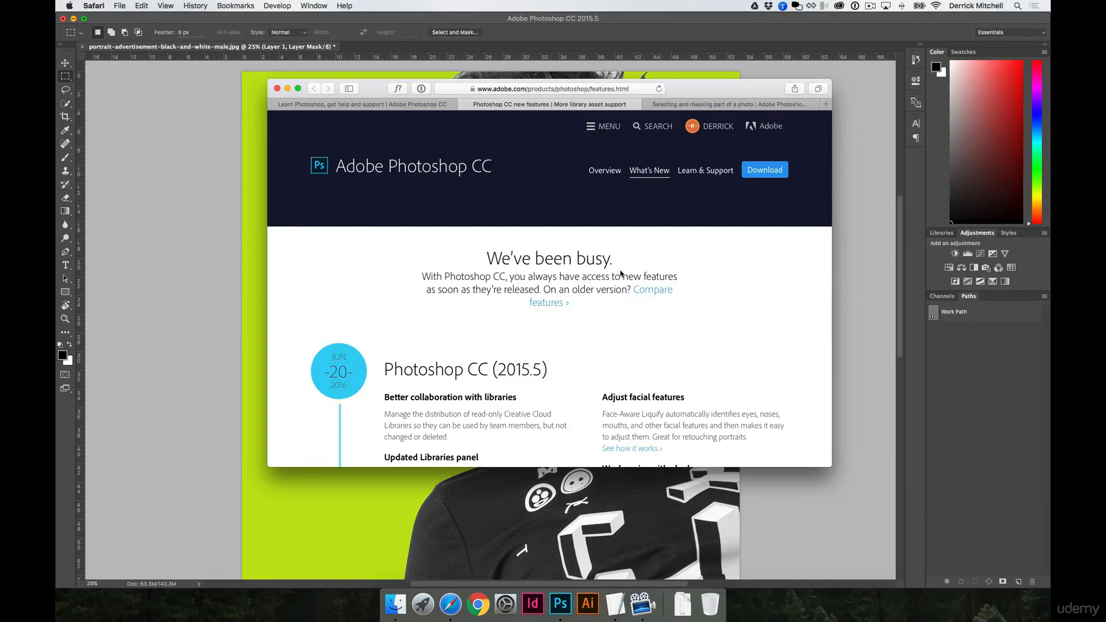
scroll(621, 277, "down", 10)
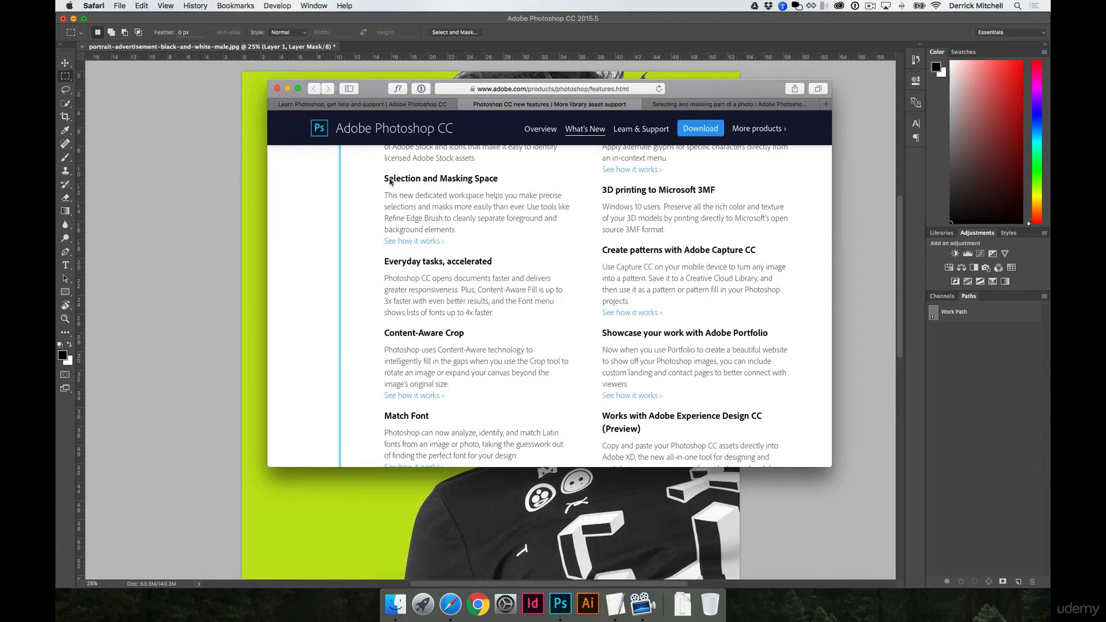
left_click_drag(384, 178, 508, 183)
left_click(502, 215)
left_click(679, 110)
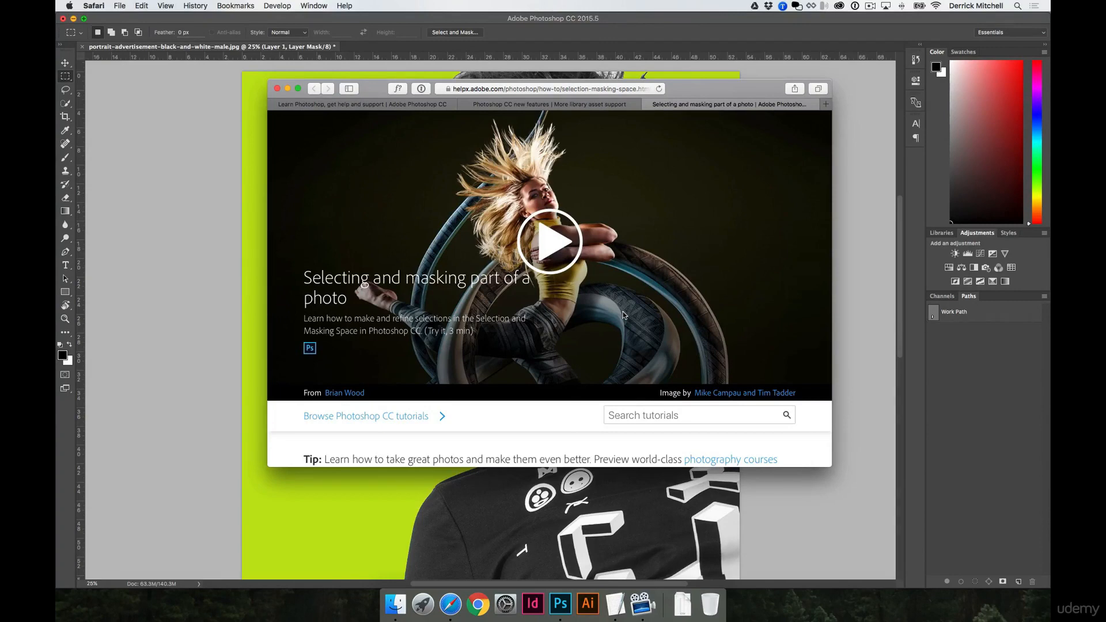
- Switch back to Photoshop, open Layer 1's mask in Select and Mask, and set the onion skin transparency to 48%
left_click(191, 310)
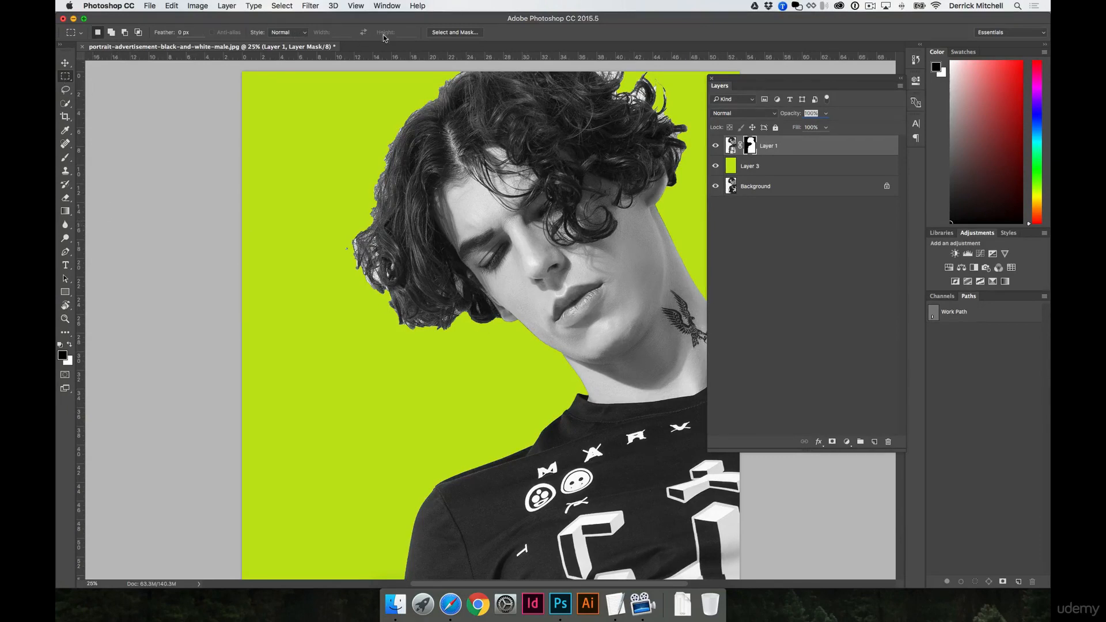
left_click(452, 33)
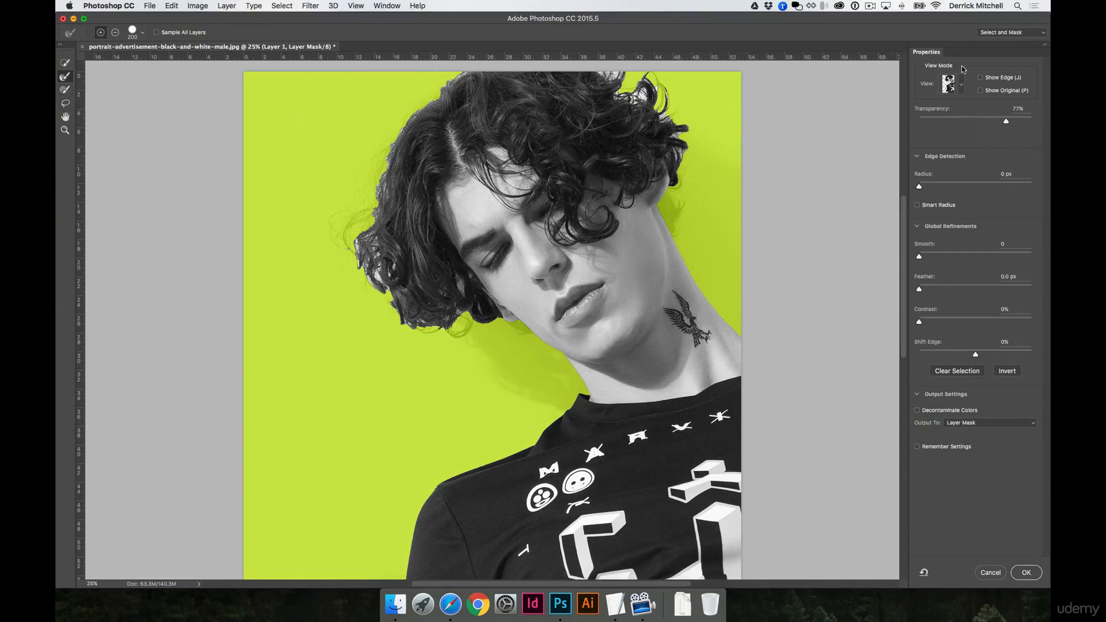
left_click(963, 89)
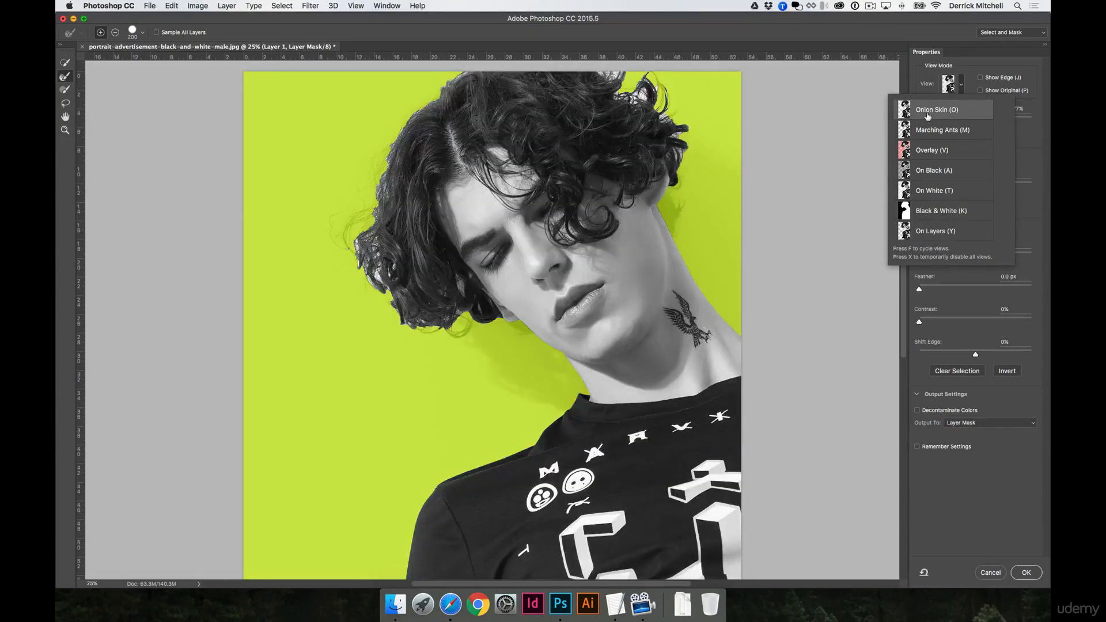
left_click(1037, 108)
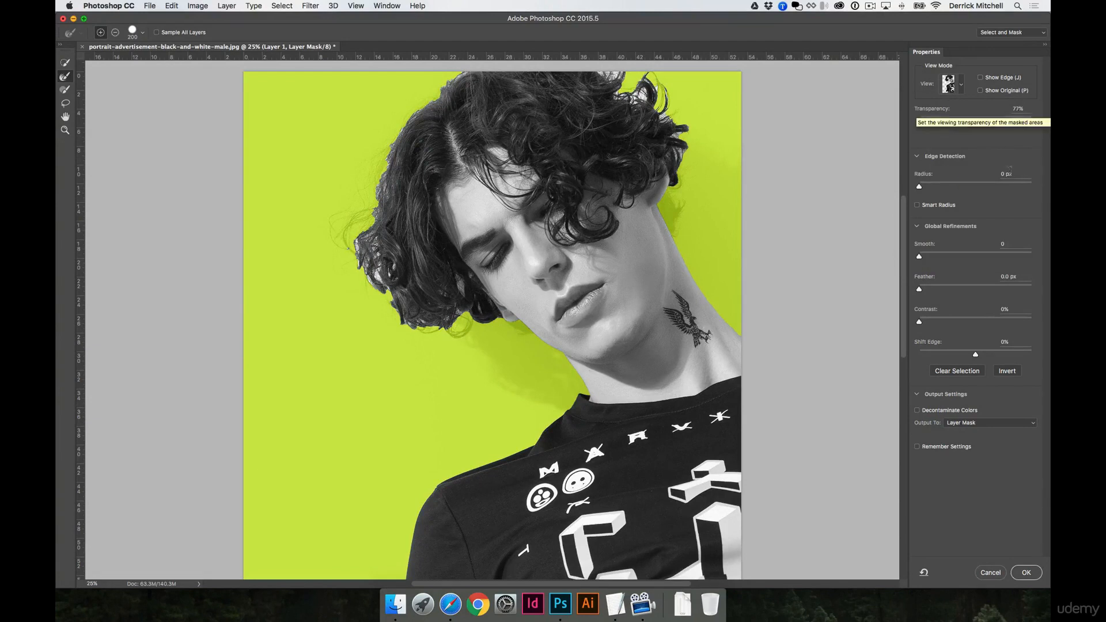
left_click_drag(1006, 117, 1040, 117)
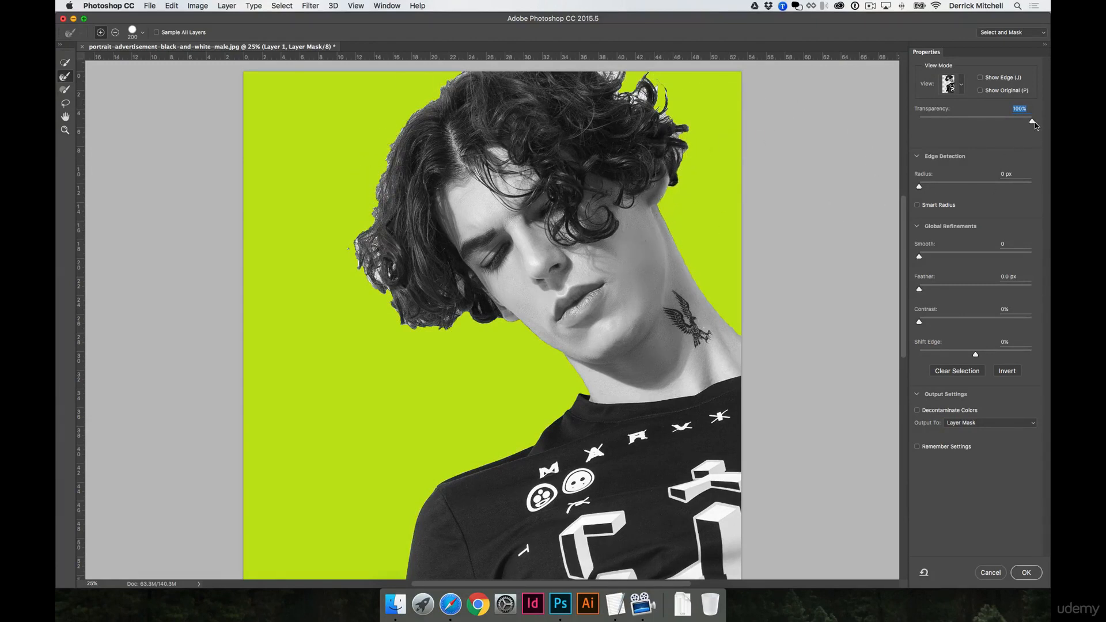
mouse_move(1029, 123)
left_mouse_down()
mouse_move(970, 128)
mouse_move(1045, 121)
left_mouse_up()
left_click_drag(1032, 122, 974, 122)
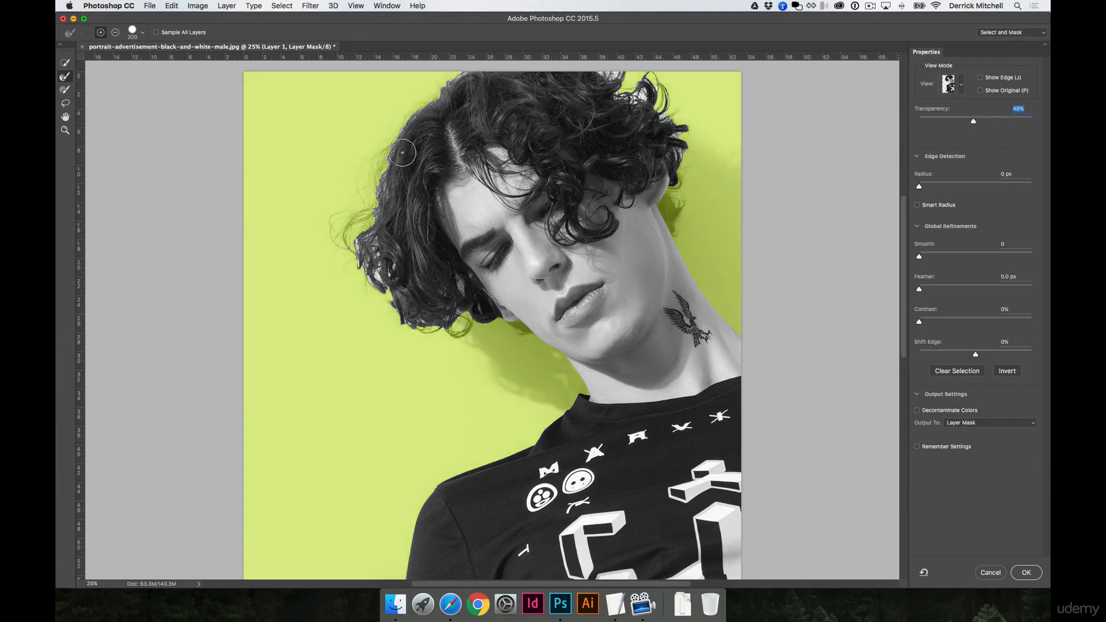
- Refine the mask along the outer hair edges on both sides of the head with the Refine Edge Brush at size 200
left_click(65, 64)
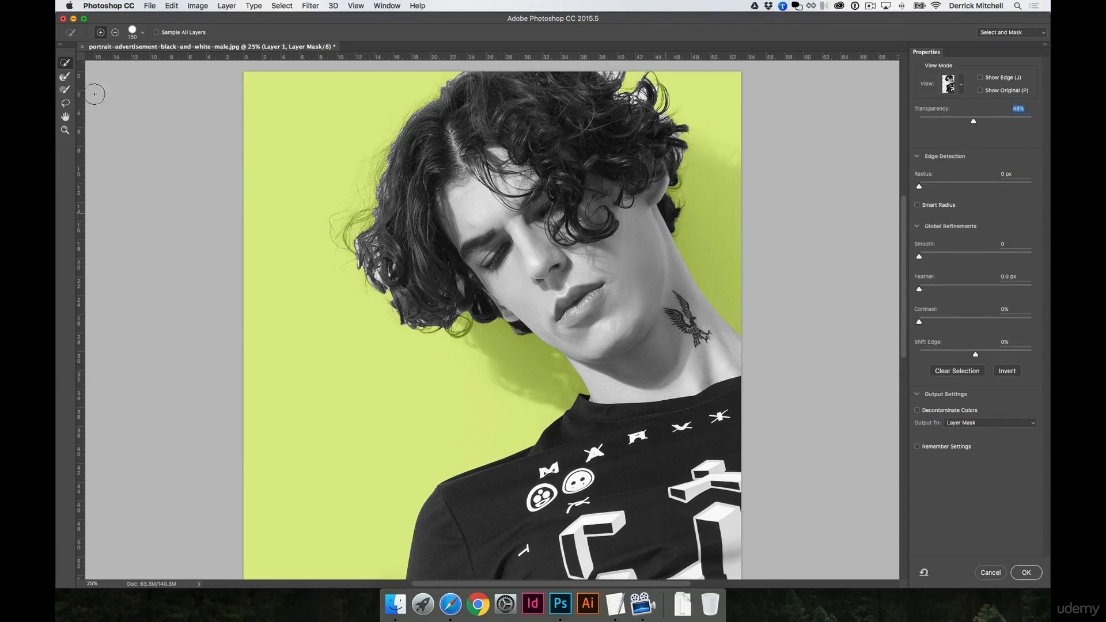
left_click(64, 78)
mouse_move(457, 75)
left_mouse_down()
mouse_move(400, 123)
mouse_move(368, 177)
mouse_move(354, 249)
left_mouse_up()
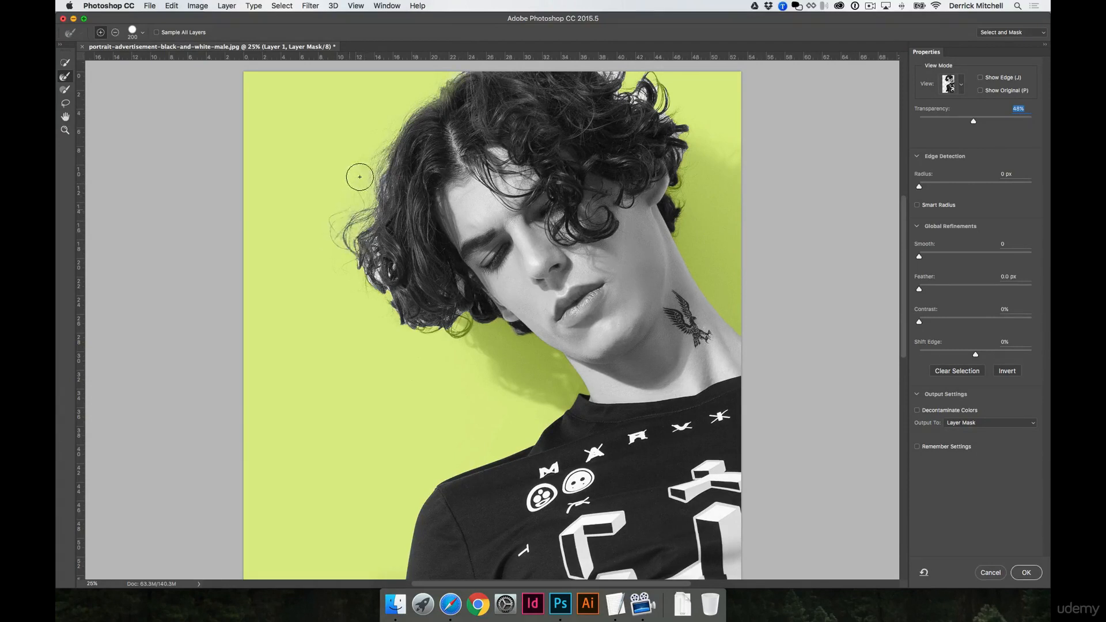
mouse_move(375, 155)
left_mouse_down()
mouse_move(367, 260)
mouse_move(382, 279)
mouse_move(388, 253)
mouse_move(407, 313)
mouse_move(464, 309)
left_mouse_up()
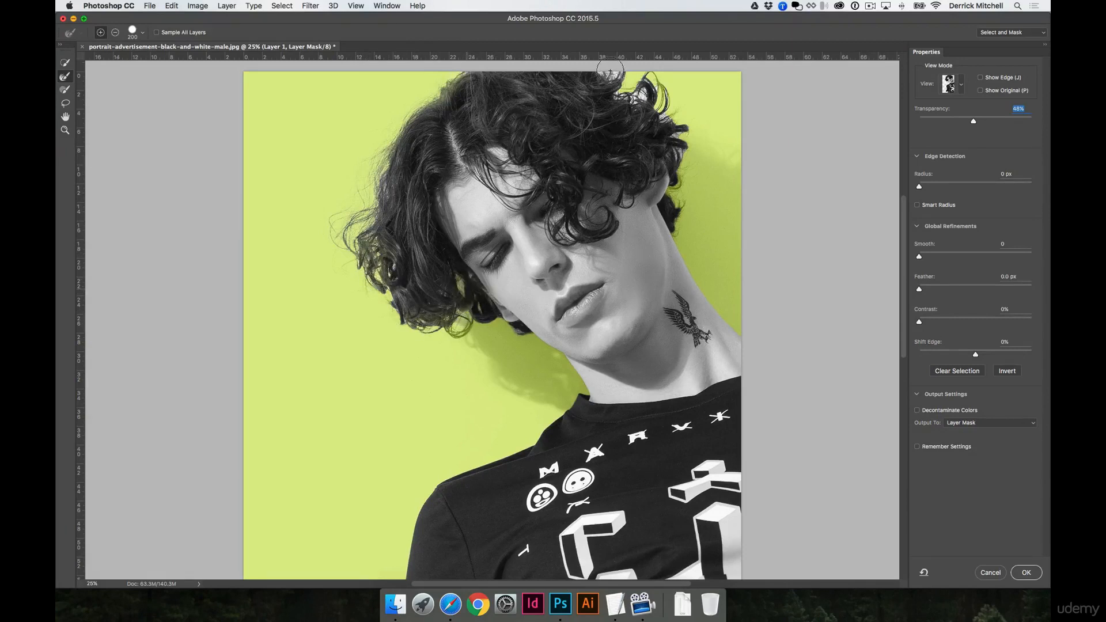
mouse_move(610, 72)
left_mouse_down()
mouse_move(655, 87)
mouse_move(679, 149)
mouse_move(710, 160)
mouse_move(685, 173)
mouse_move(688, 232)
left_mouse_up()
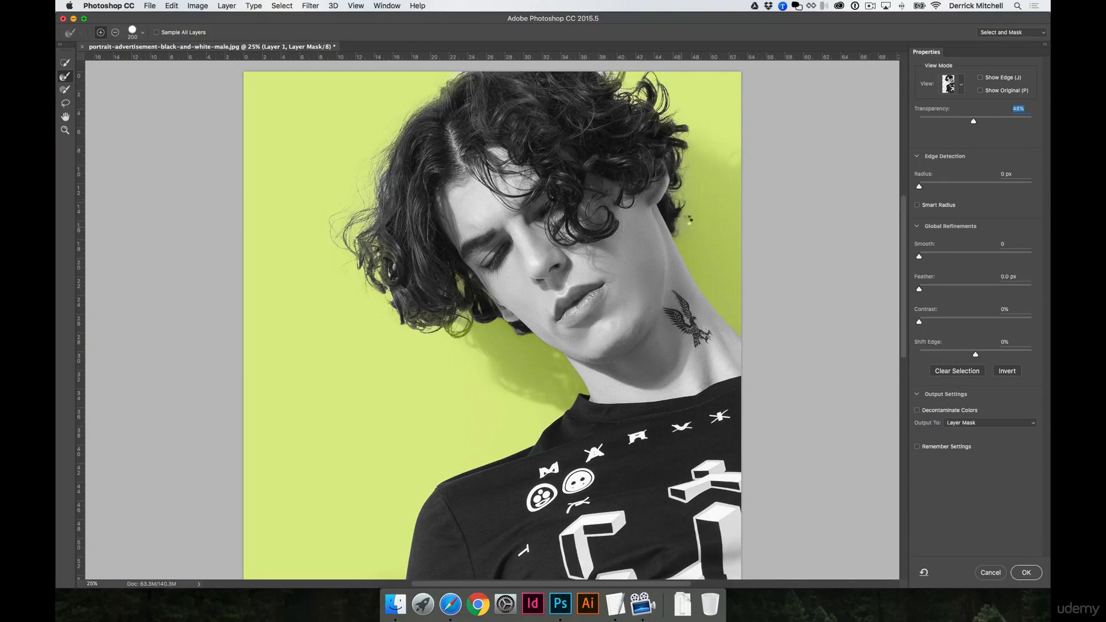
- Paint a Refine Edge stroke inside the hair near the crown, and subtract that stroke again
mouse_move(548, 115)
left_mouse_down()
mouse_move(513, 92)
mouse_move(557, 104)
left_mouse_up()
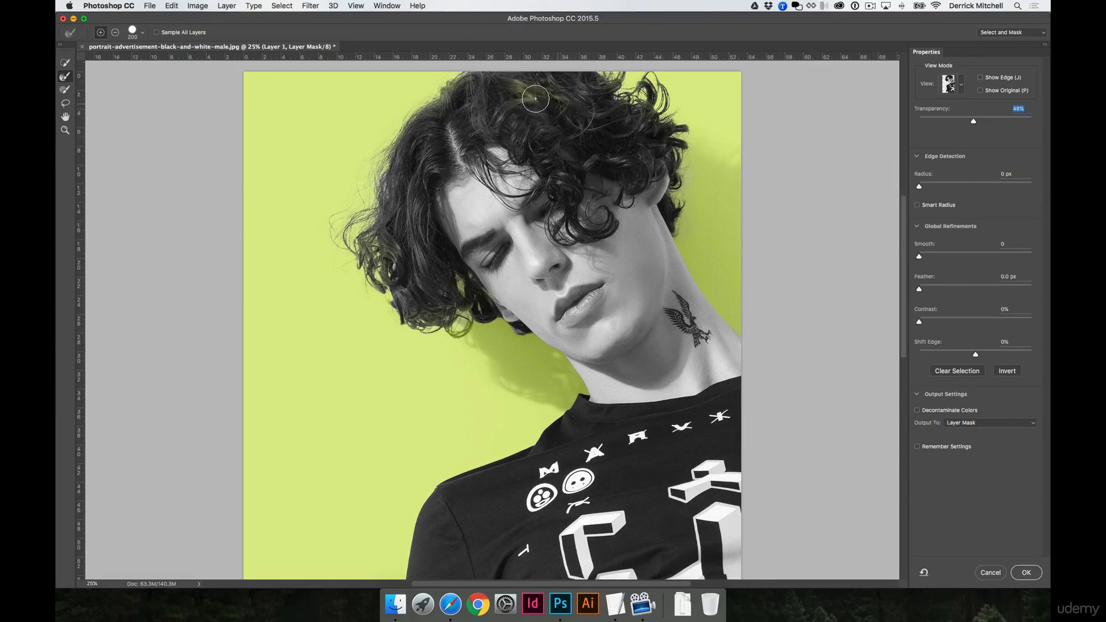
key("alt")
mouse_move(528, 99)
left_mouse_down()
mouse_move(517, 99)
mouse_move(573, 103)
mouse_move(517, 98)
mouse_move(522, 105)
left_mouse_up()
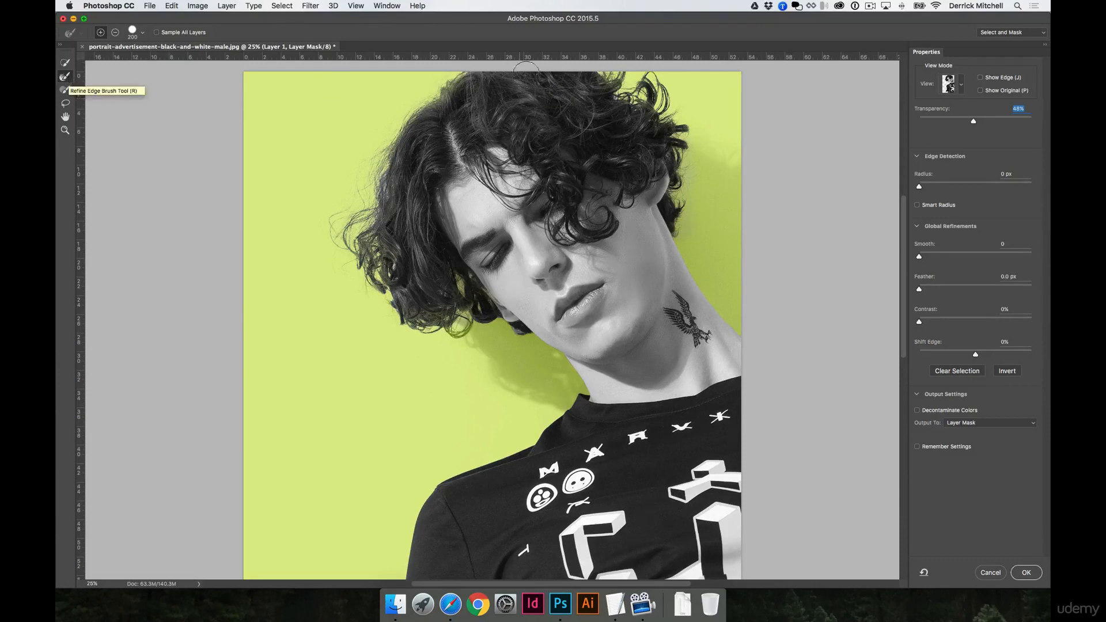
- Set the view transparency to 100% and brush over the remaining rough hair edges beside the forehead and lower curls
left_click_drag(973, 122, 1032, 121)
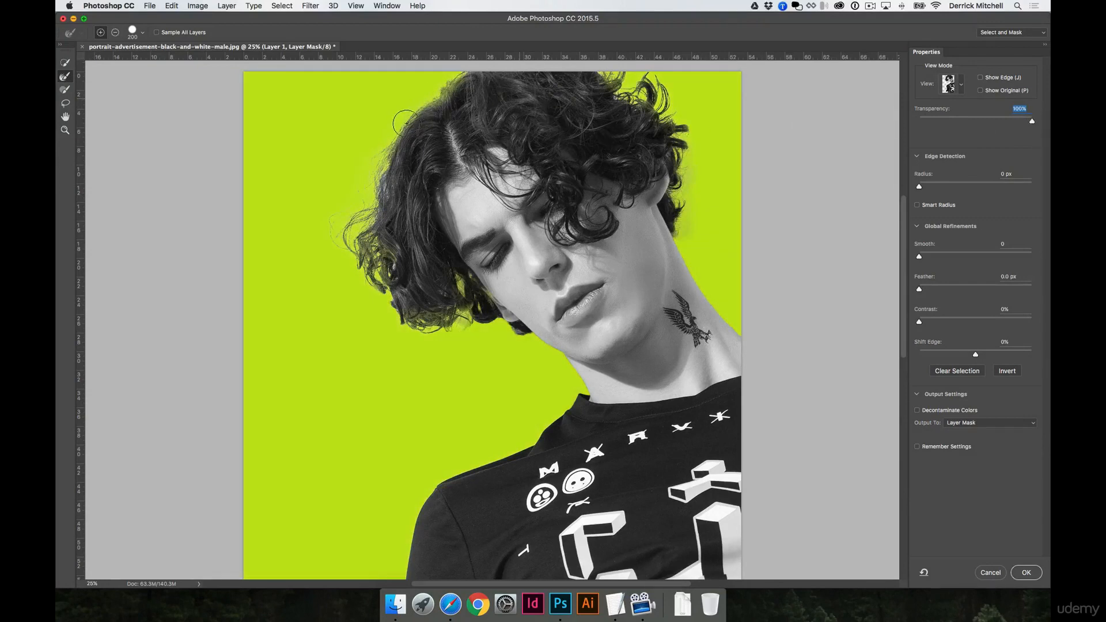
mouse_move(379, 187)
left_mouse_down()
mouse_move(380, 176)
mouse_move(367, 225)
left_mouse_up()
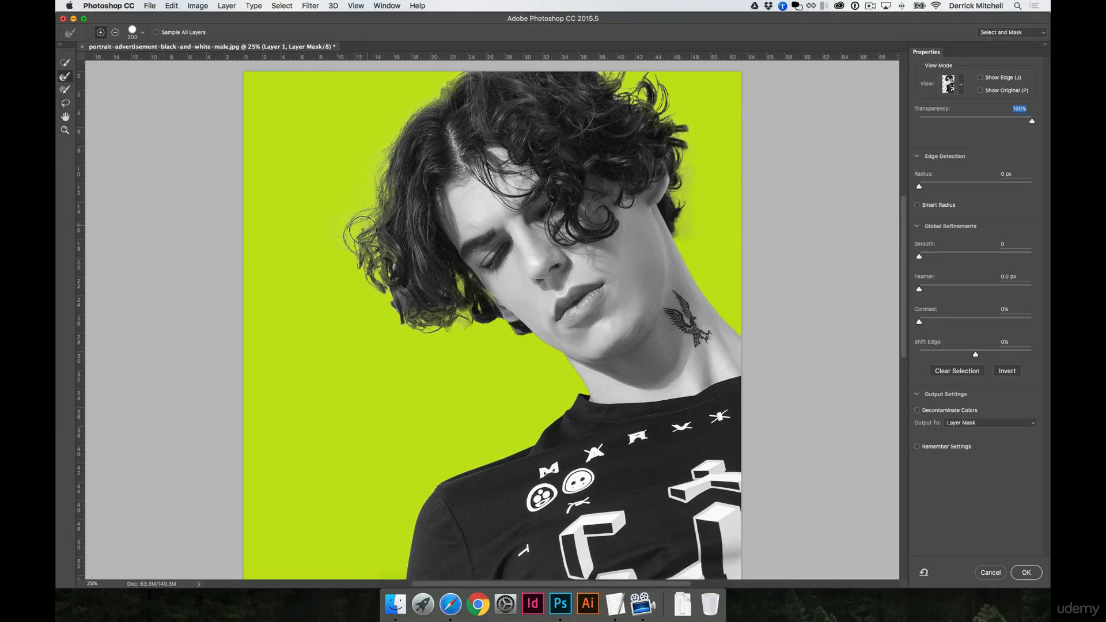
mouse_move(388, 265)
left_mouse_down()
mouse_move(393, 286)
mouse_move(433, 309)
left_mouse_up()
- Set the Contrast of the mask edge to 24%
left_click_drag(921, 324, 948, 323)
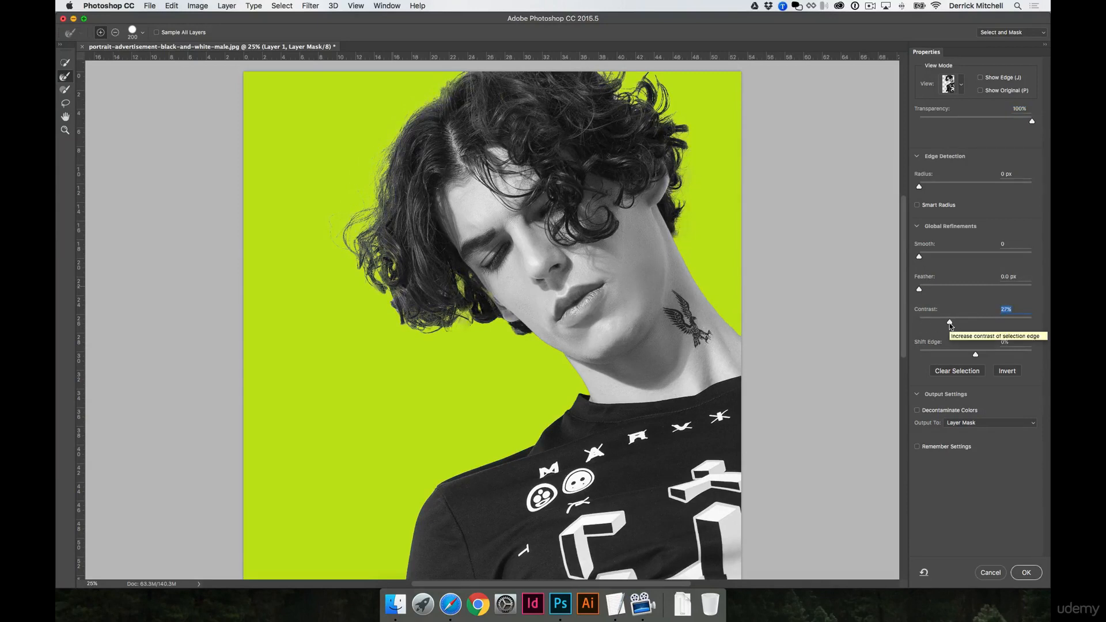
left_click_drag(951, 326, 947, 327)
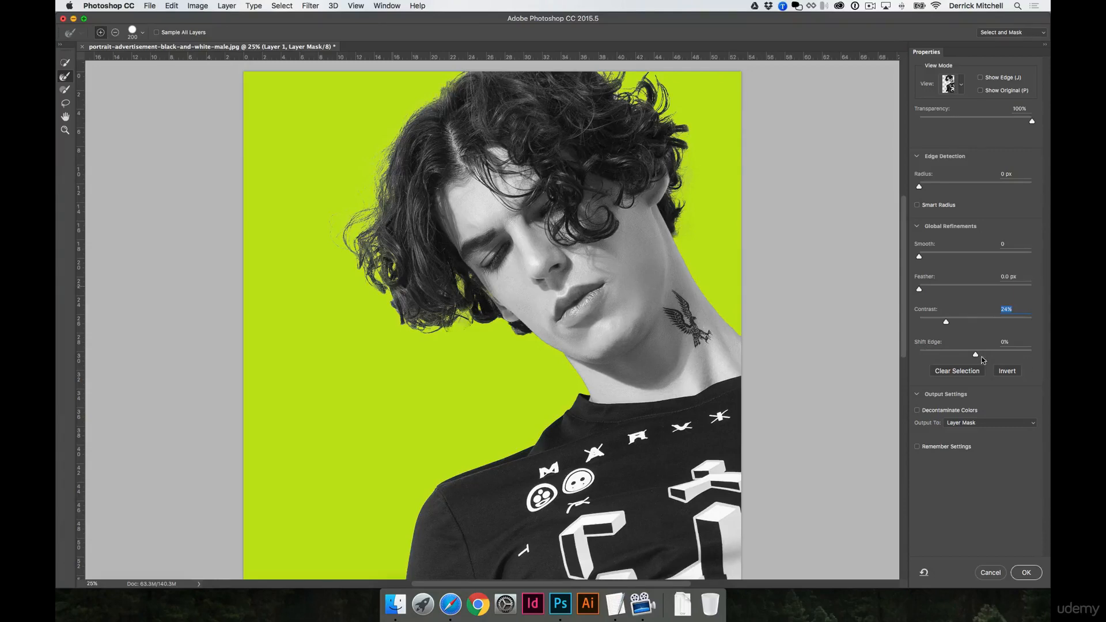
- Try Shift Edge at -100% and +100% on the mask, and reset it to 0
left_click_drag(973, 355, 895, 358)
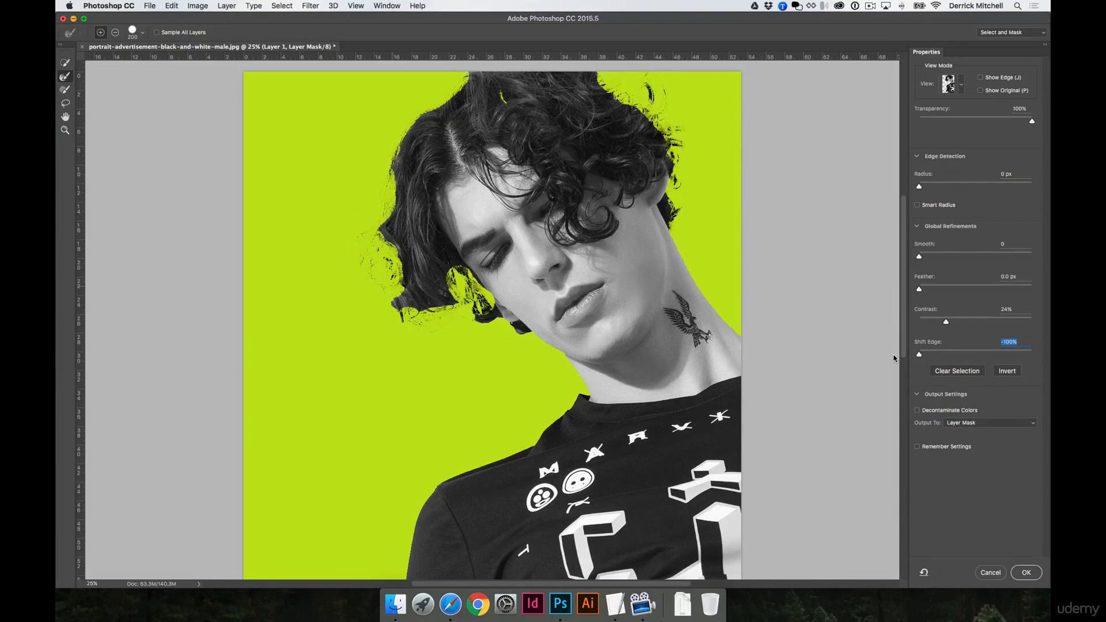
left_click_drag(893, 357, 1044, 364)
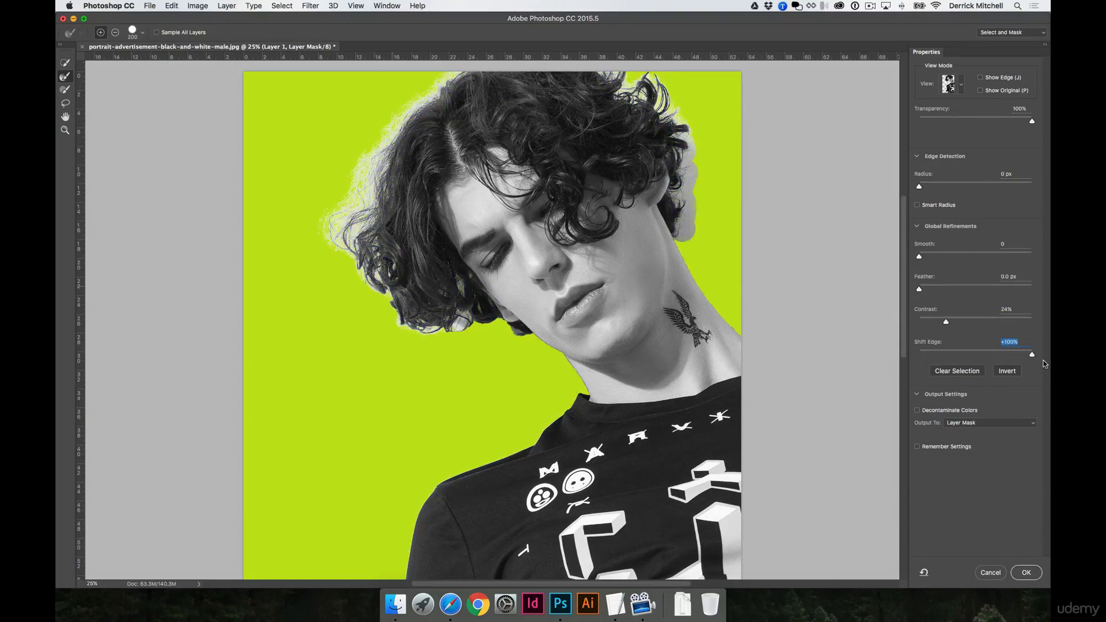
left_click_drag(1045, 363, 1004, 357)
type("0")
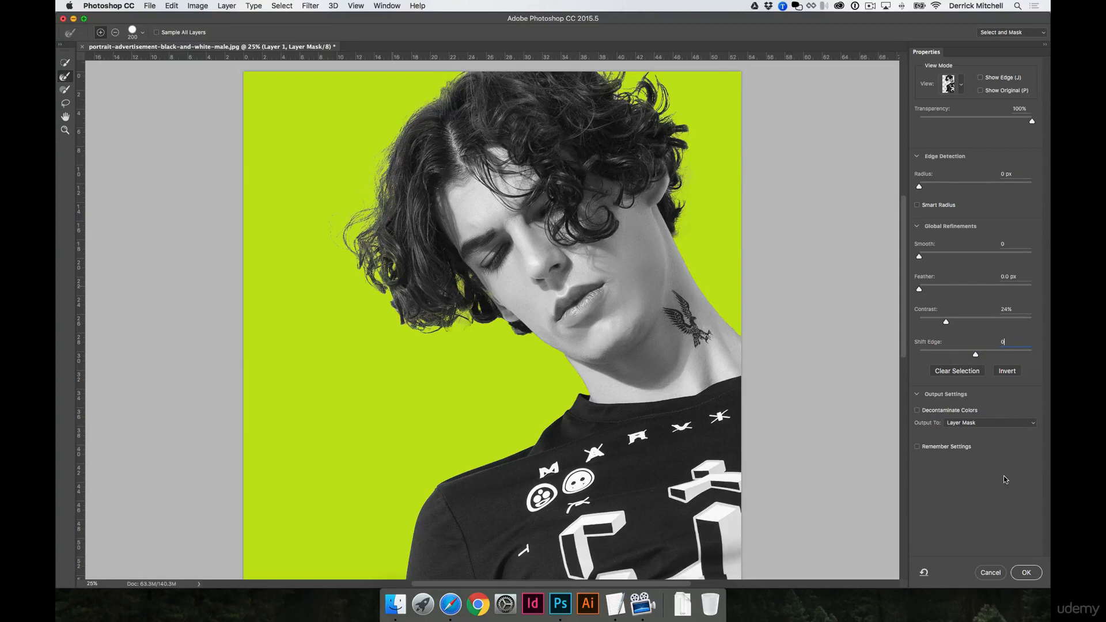
- Toggle Decontaminate Colors on and off in the output settings to compare the hair edges
left_click(916, 398)
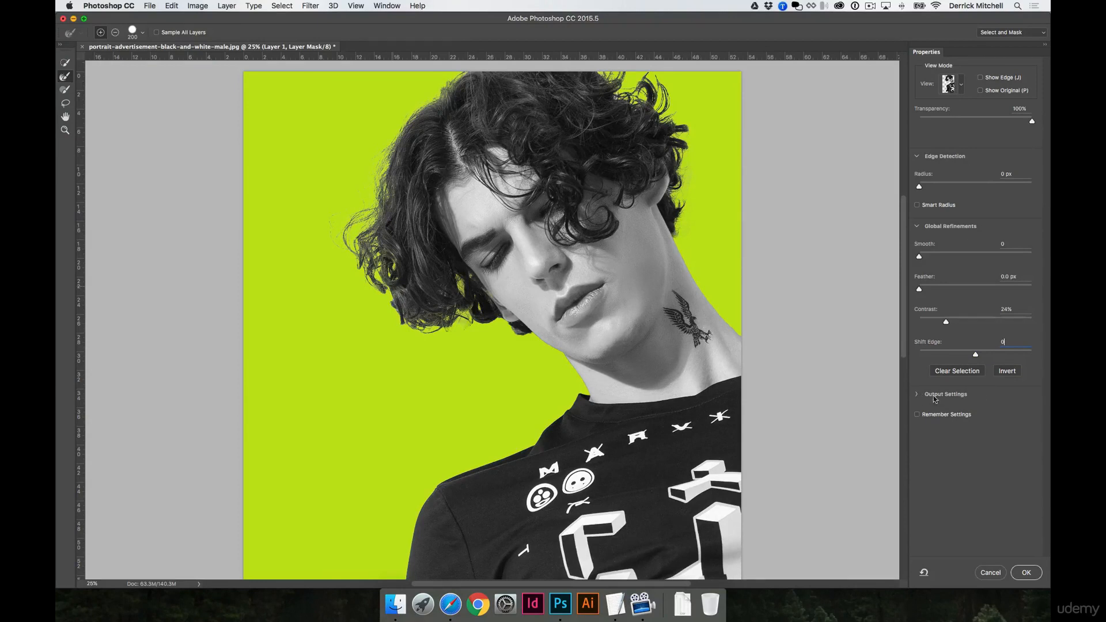
left_click(917, 396)
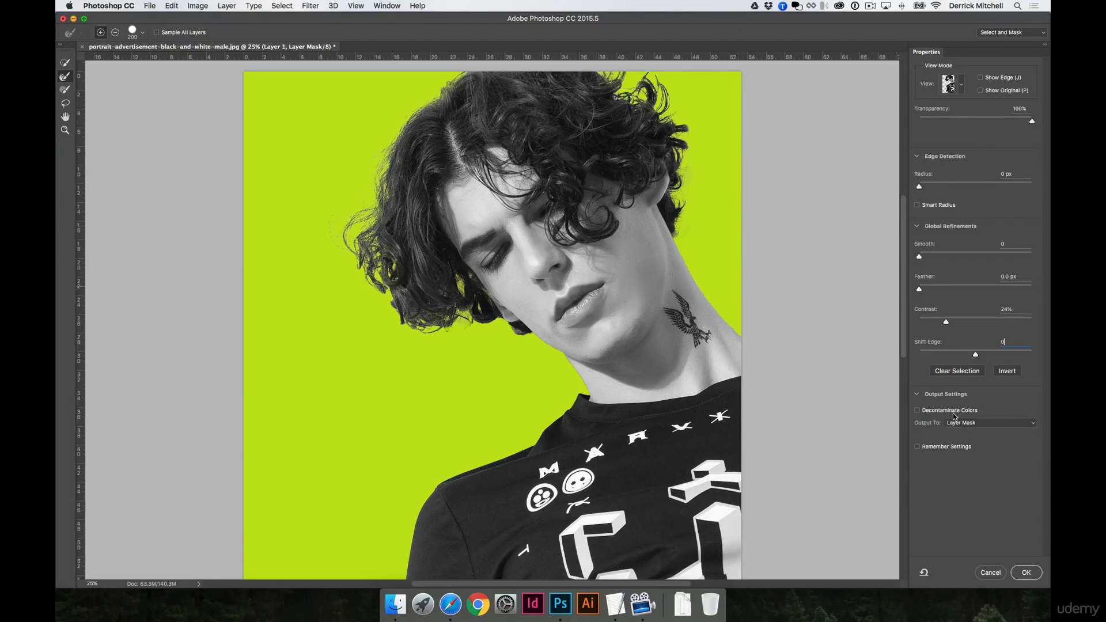
left_click(918, 410)
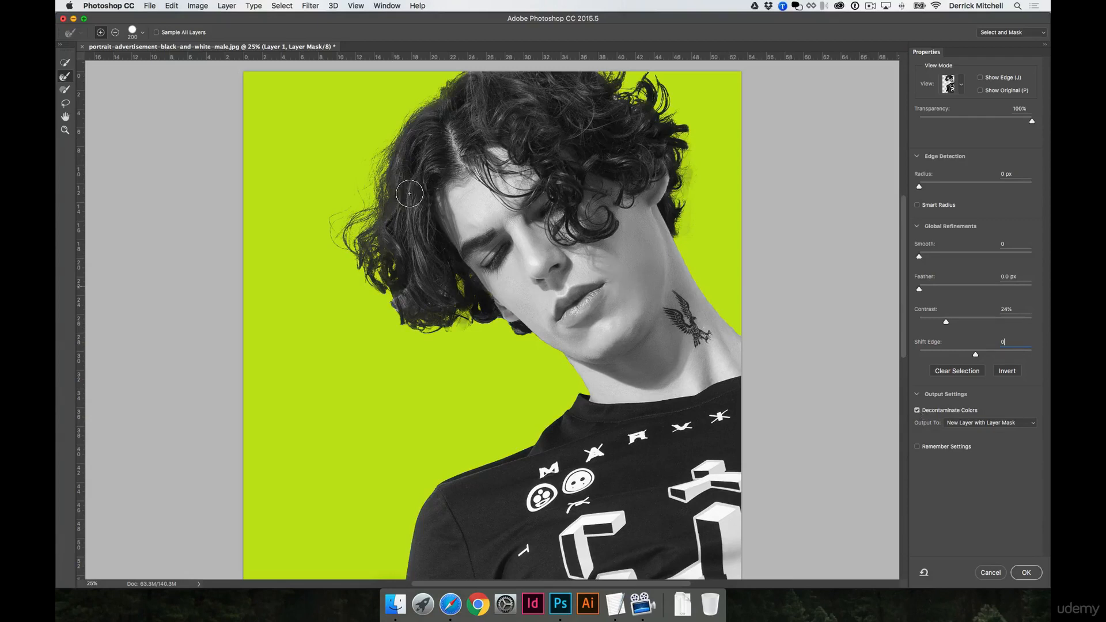
left_click(918, 410)
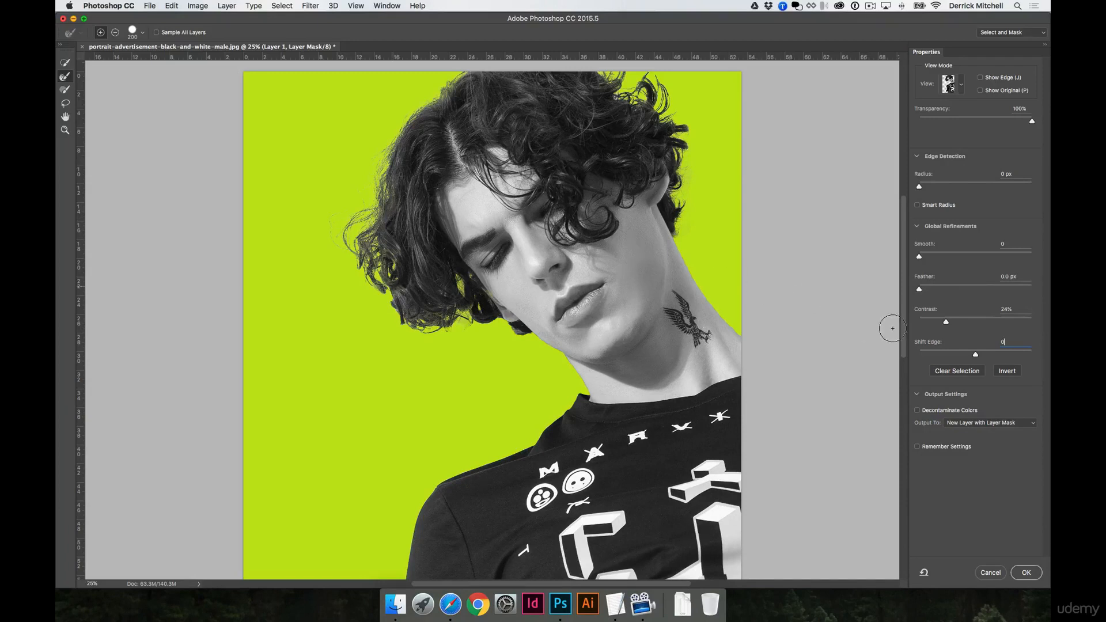
left_click(918, 410)
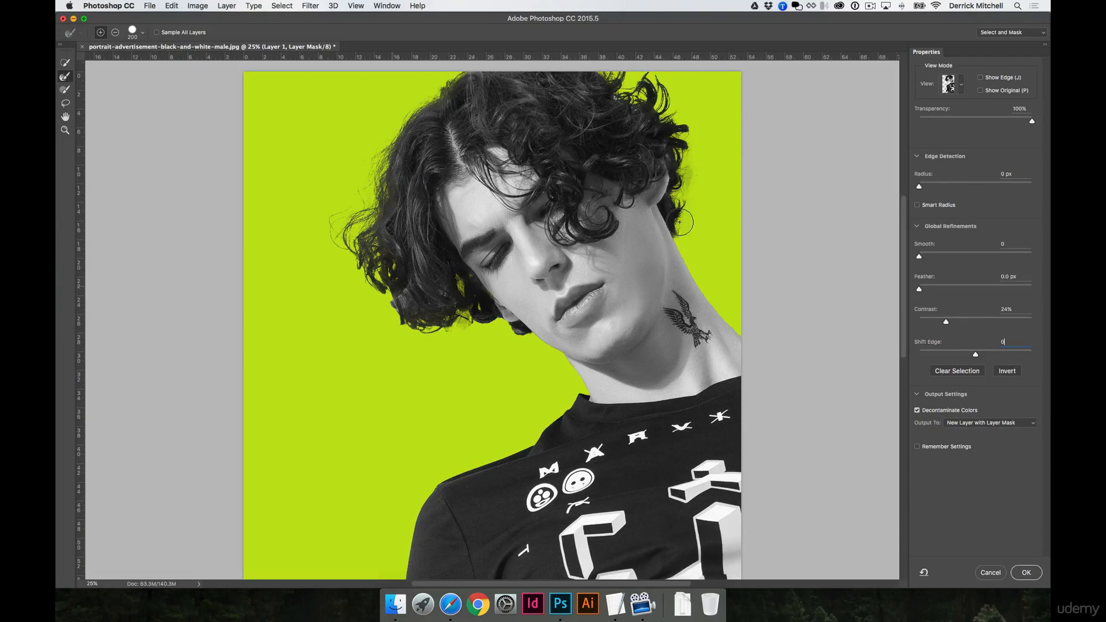
- Check the available output targets, turn off Decontaminate Colors, and set the output to Layer Mask
left_click(966, 425)
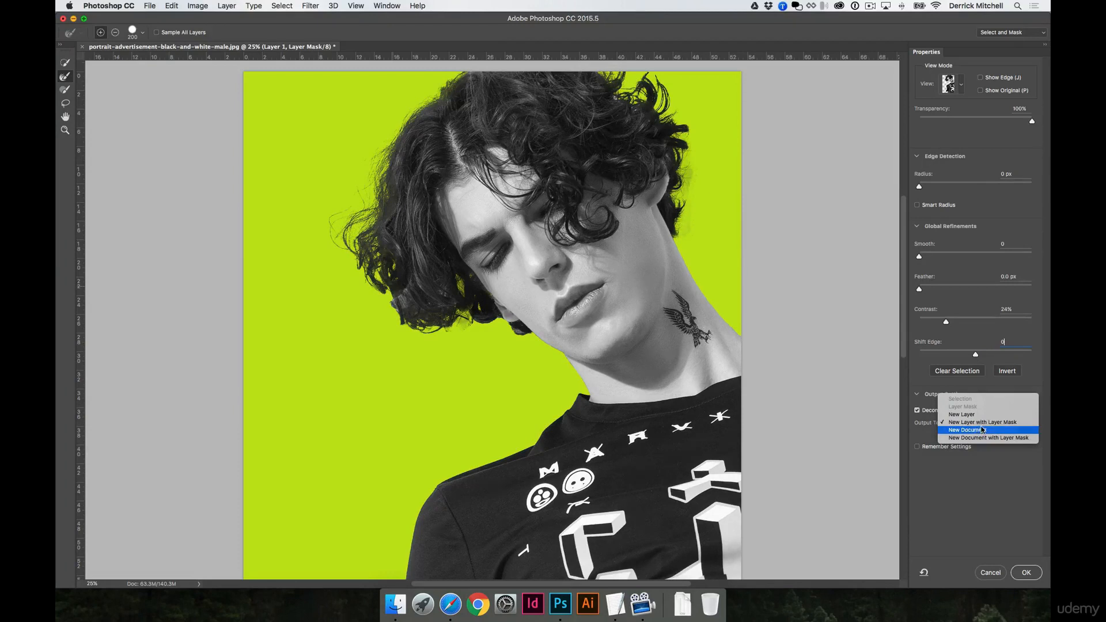
left_click(929, 437)
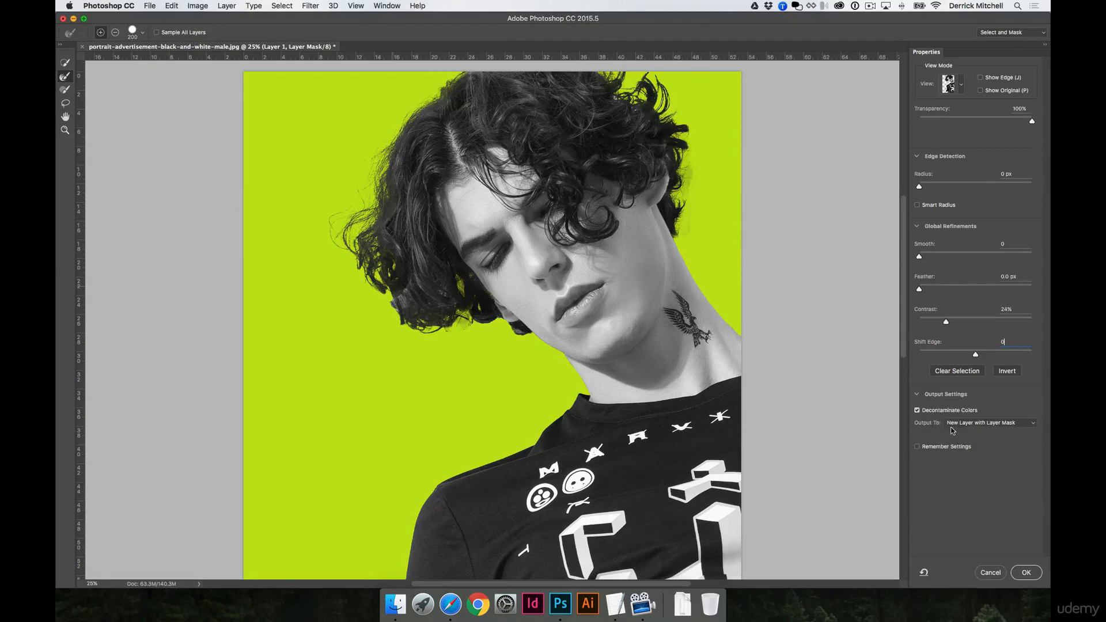
left_click(960, 427)
left_click(925, 426)
left_click(972, 424)
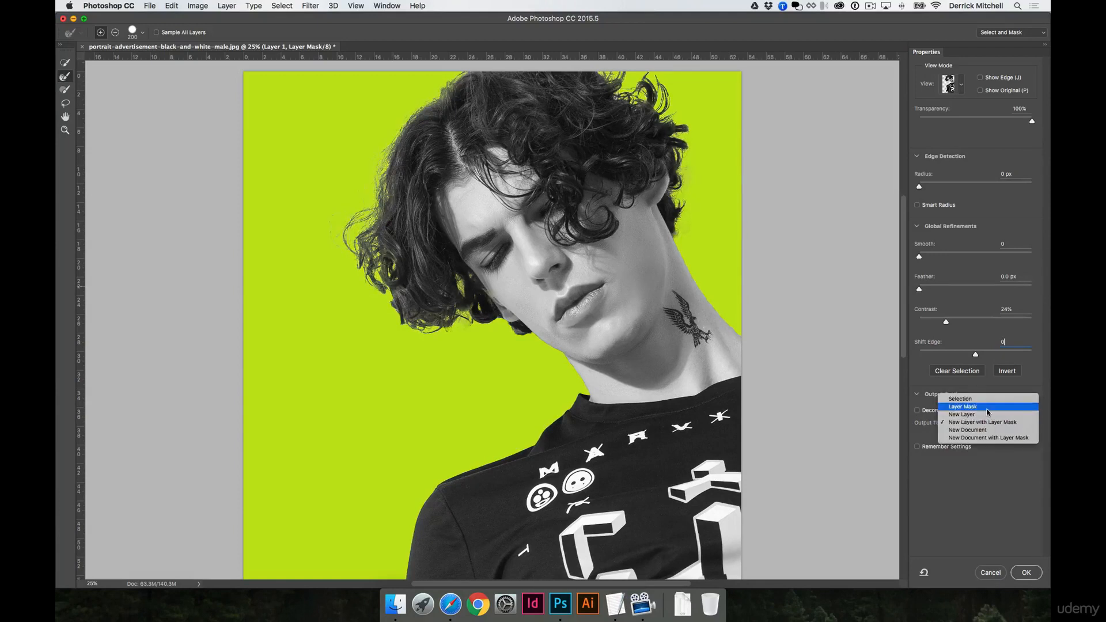
left_click(989, 407)
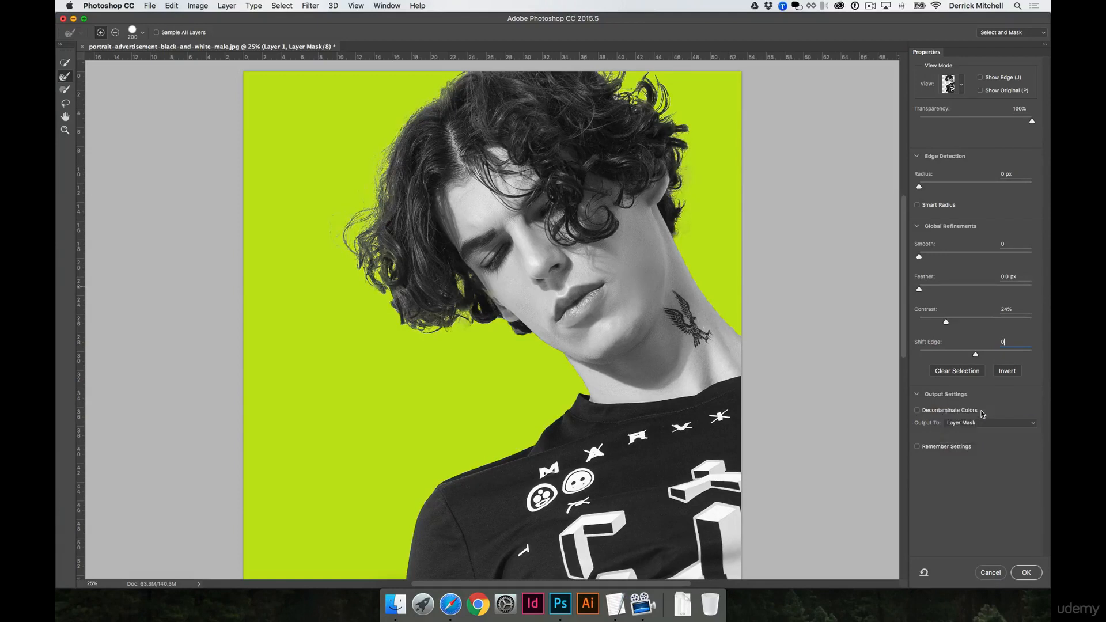
- Enable Decontaminate Colors with output to New Layer with Layer Mask, and apply the Select and Mask refinements
left_click(917, 410)
left_click(978, 431)
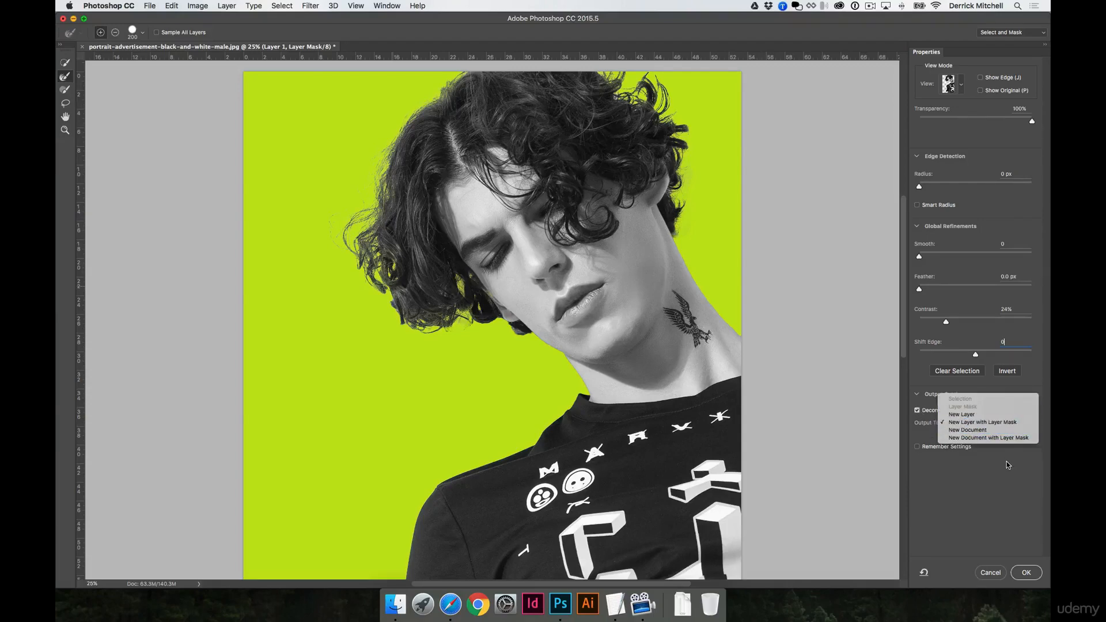
left_click(1003, 501)
left_click(1026, 572)
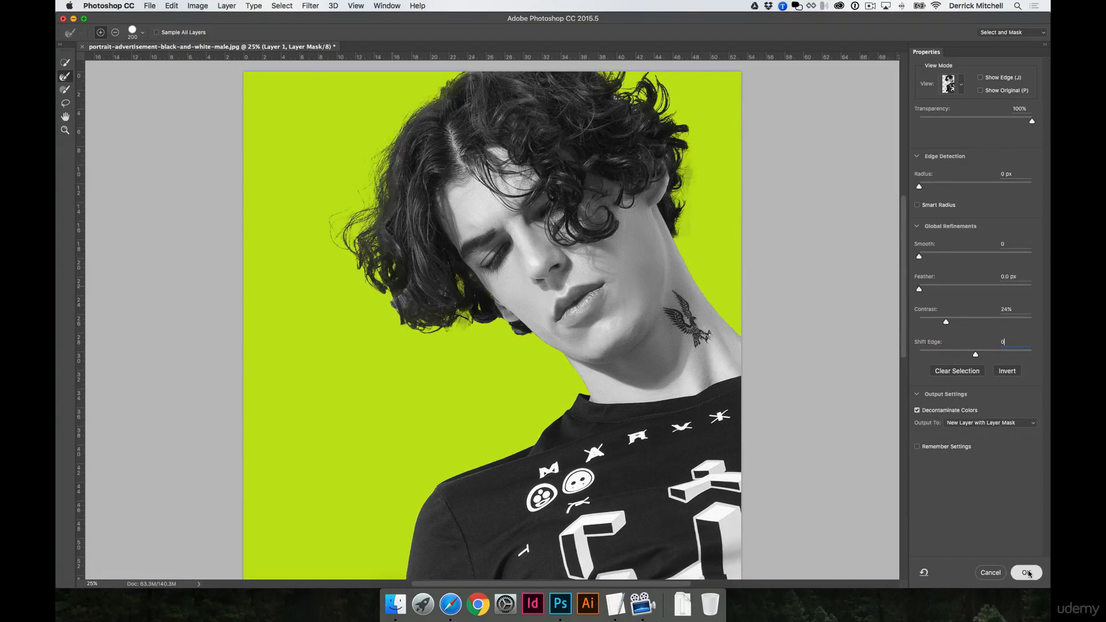